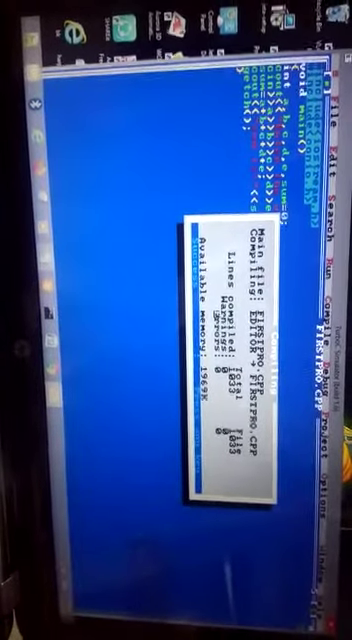
- Dismiss the FIRSTPRO.CPP compile-success dialog to return to the sum program source
{"action": "key", "text": "Return"}
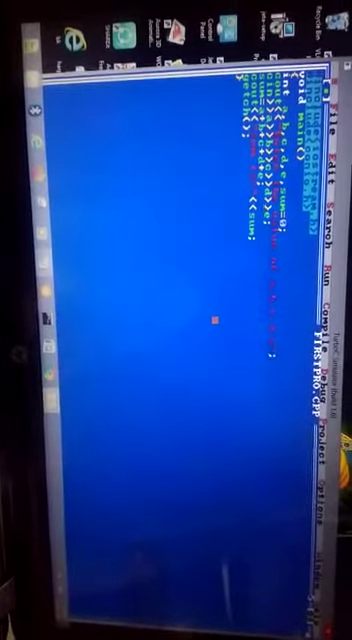